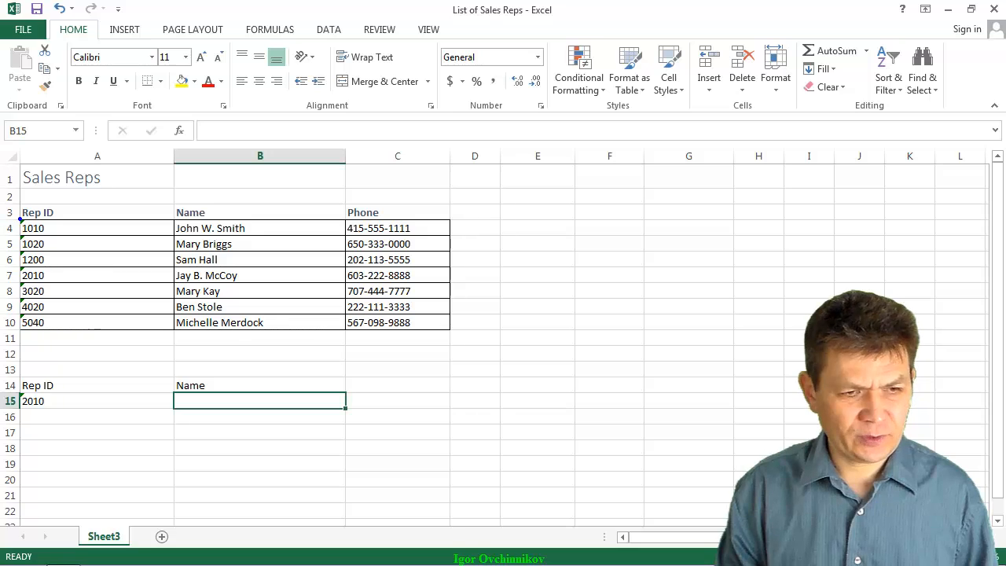
mouse_move(19, 217)
left_mouse_down()
mouse_move(274, 304)
mouse_move(458, 334)
left_mouse_up()
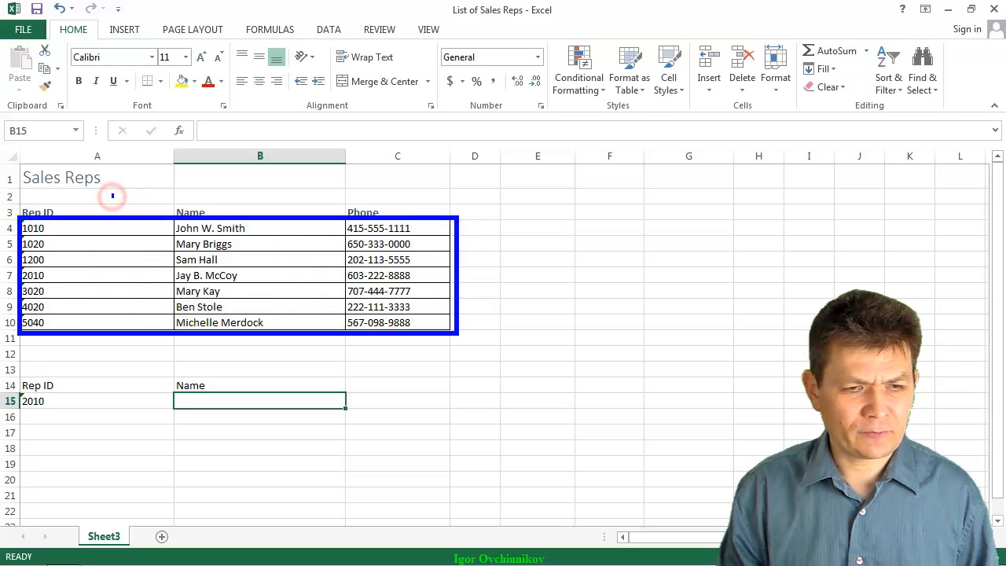
mouse_move(113, 192)
left_mouse_down()
mouse_move(122, 187)
mouse_move(120, 210)
left_mouse_up()
mouse_move(233, 192)
left_mouse_down()
mouse_move(235, 206)
mouse_move(261, 207)
left_mouse_up()
mouse_move(367, 180)
left_mouse_down()
mouse_move(397, 206)
mouse_move(368, 211)
left_mouse_up()
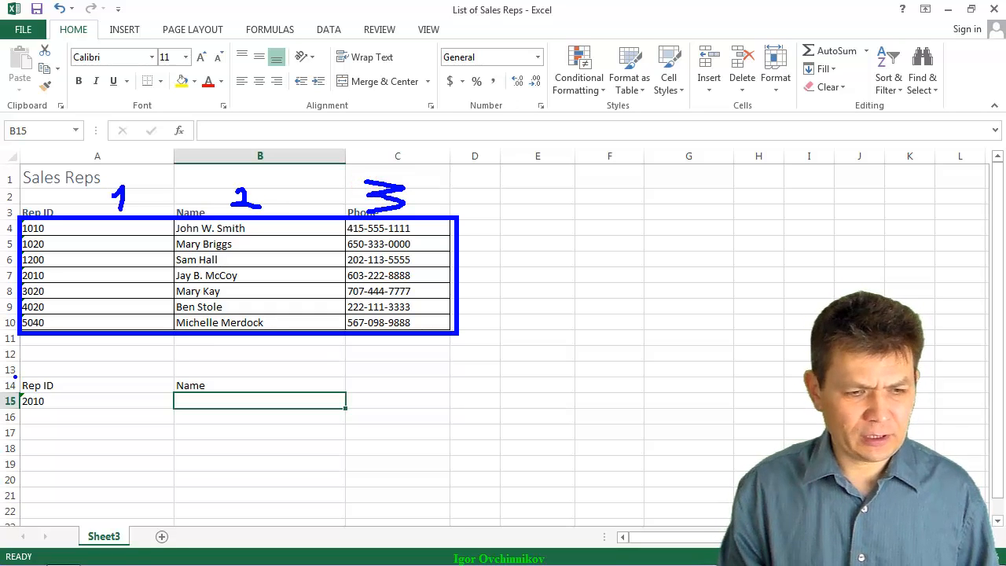
mouse_move(17, 375)
left_mouse_down()
mouse_move(397, 411)
mouse_move(352, 416)
left_mouse_up()
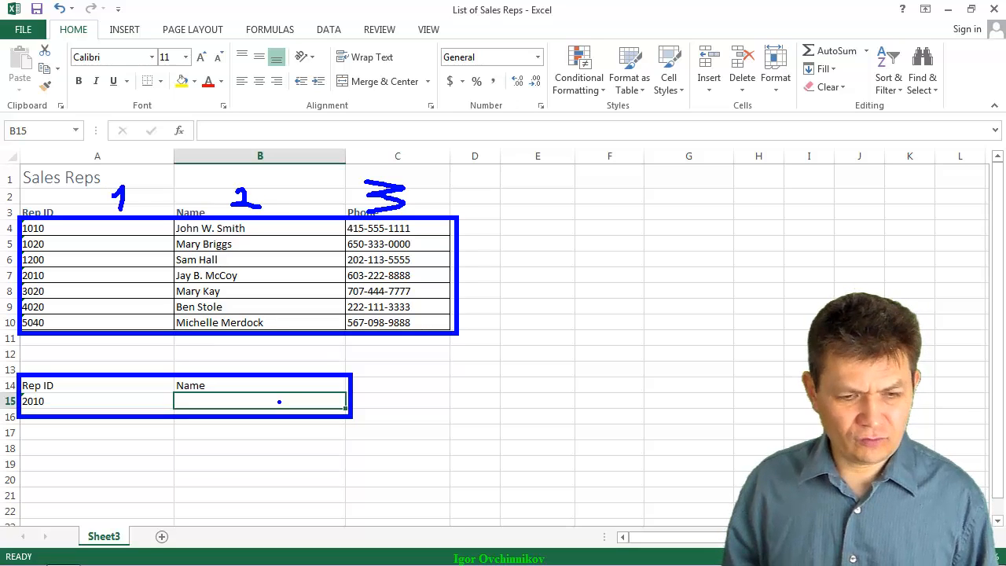
key("Escape")
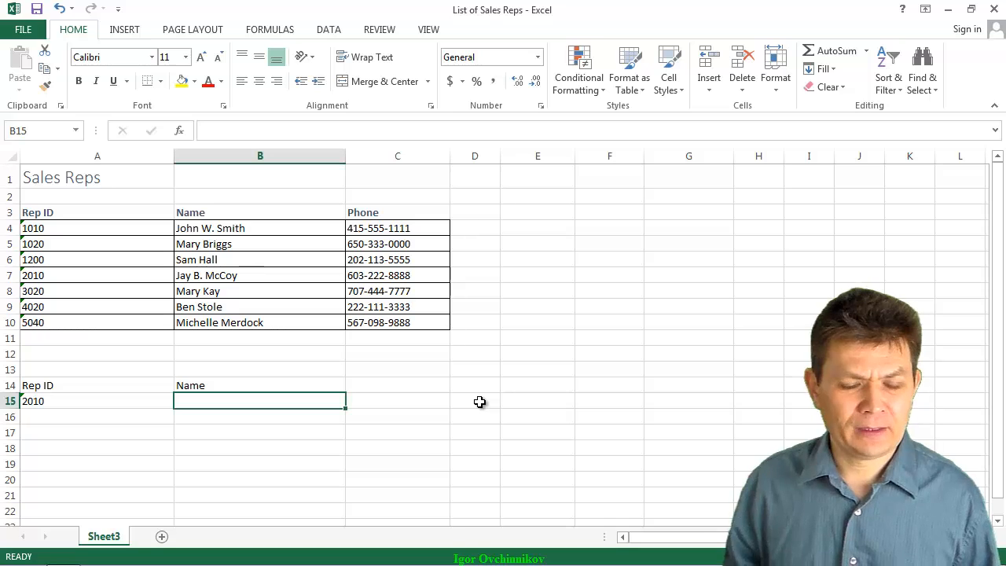
- Search for the VLOOKUP function and insert it in cell B15
left_click(180, 131)
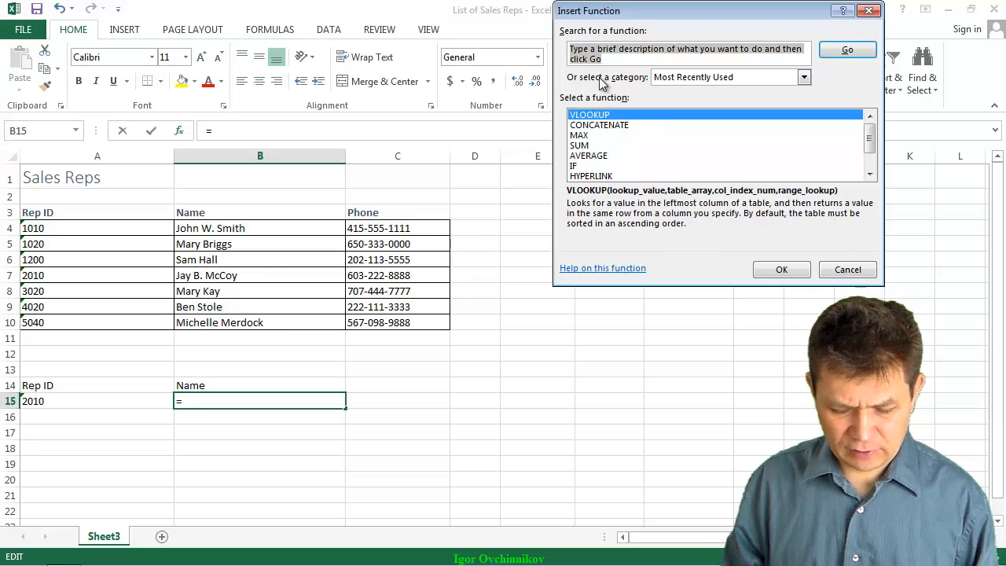
type("vlookup")
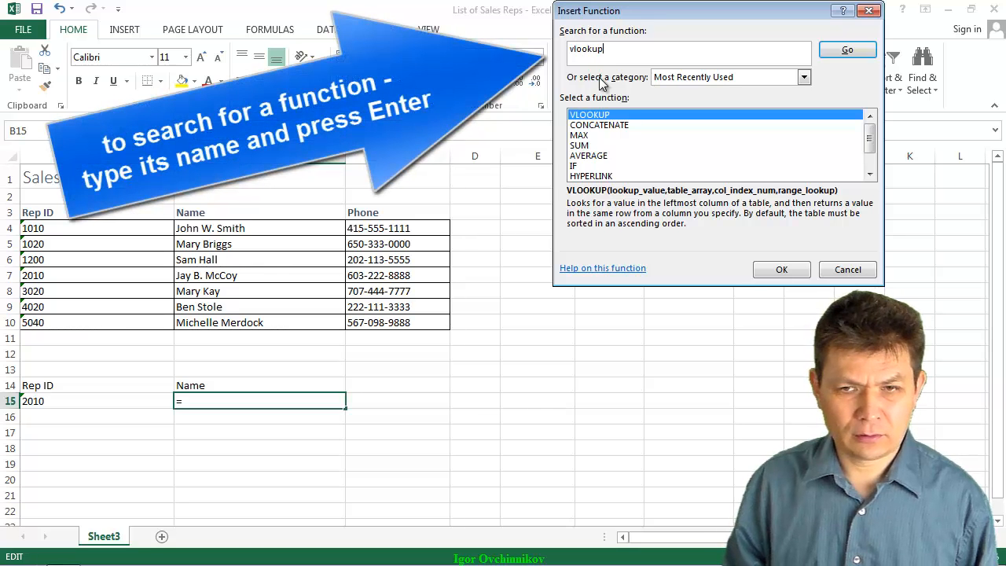
key("Return")
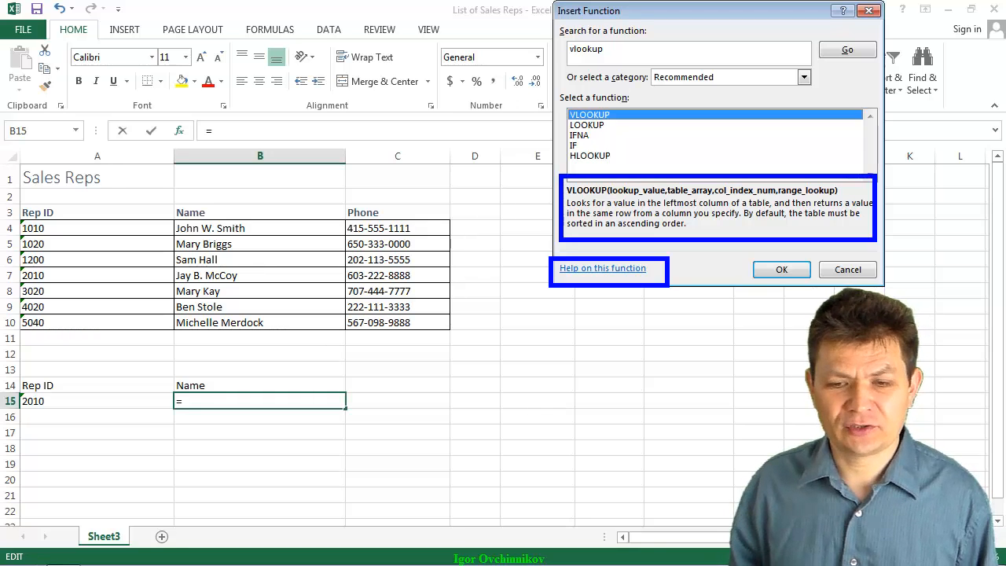
left_click(778, 269)
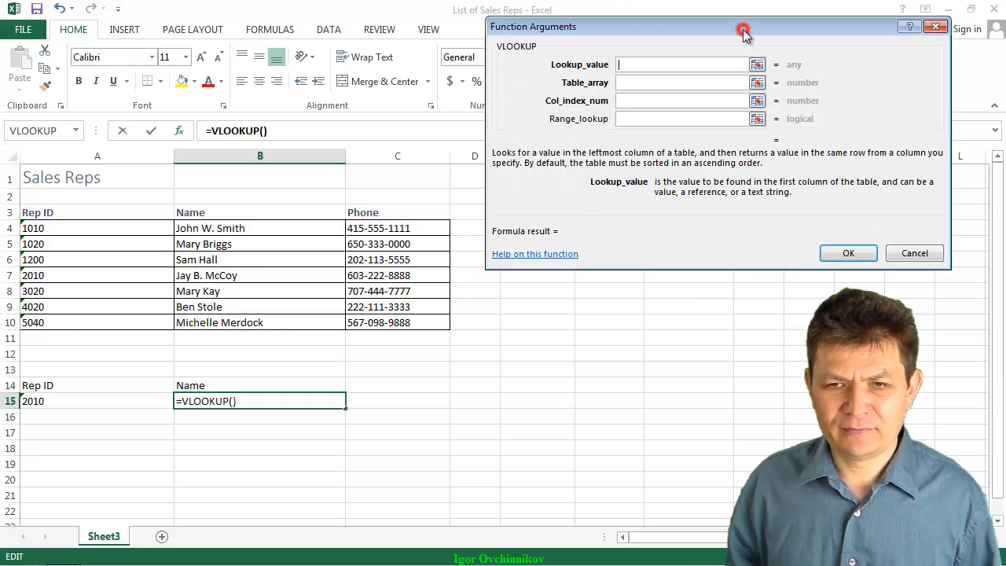
left_click_drag(743, 29, 715, 18)
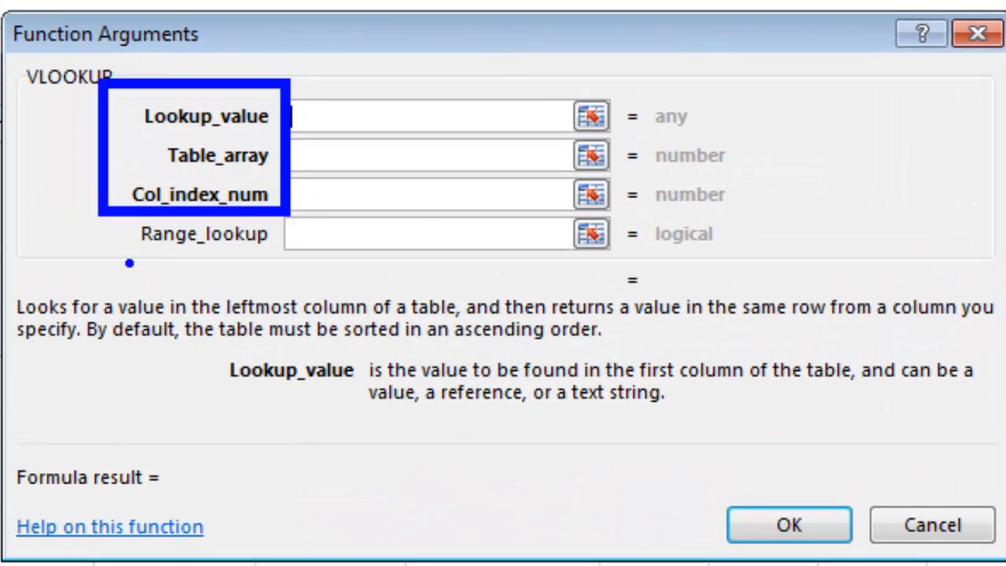
left_click_drag(127, 252, 274, 252)
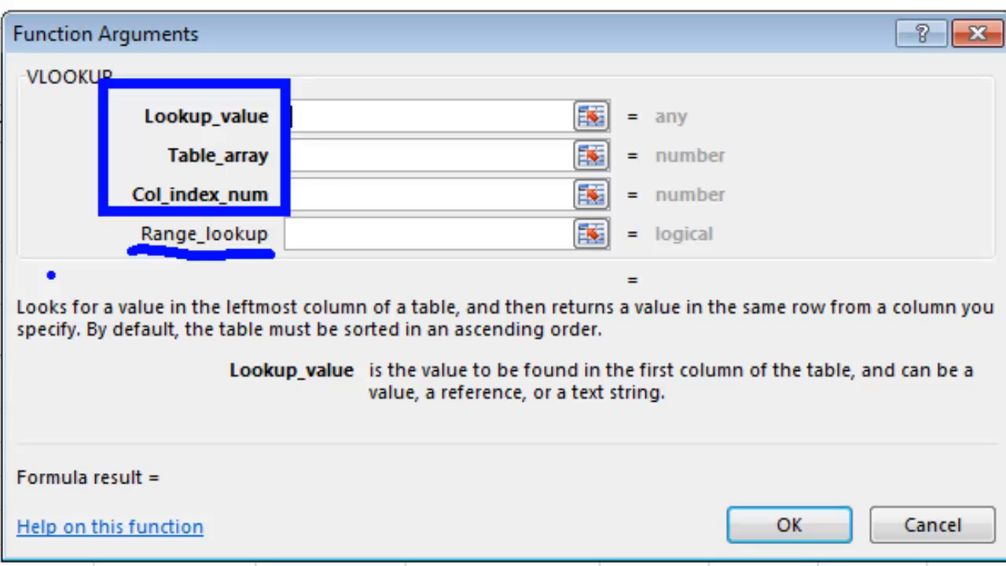
key("Escape")
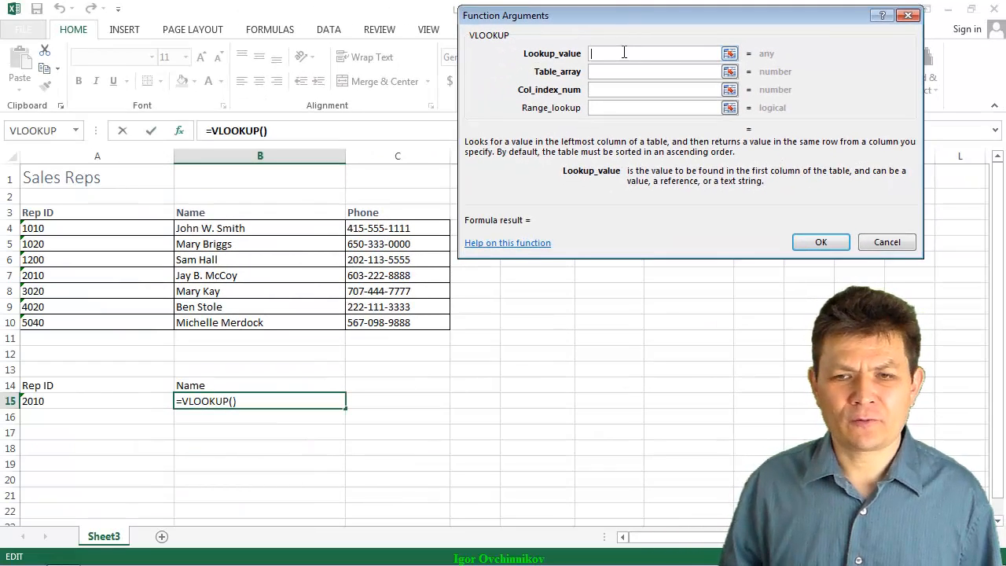
- Set the VLOOKUP lookup value to cell A15 and the table array to A4:C10
left_click(624, 52)
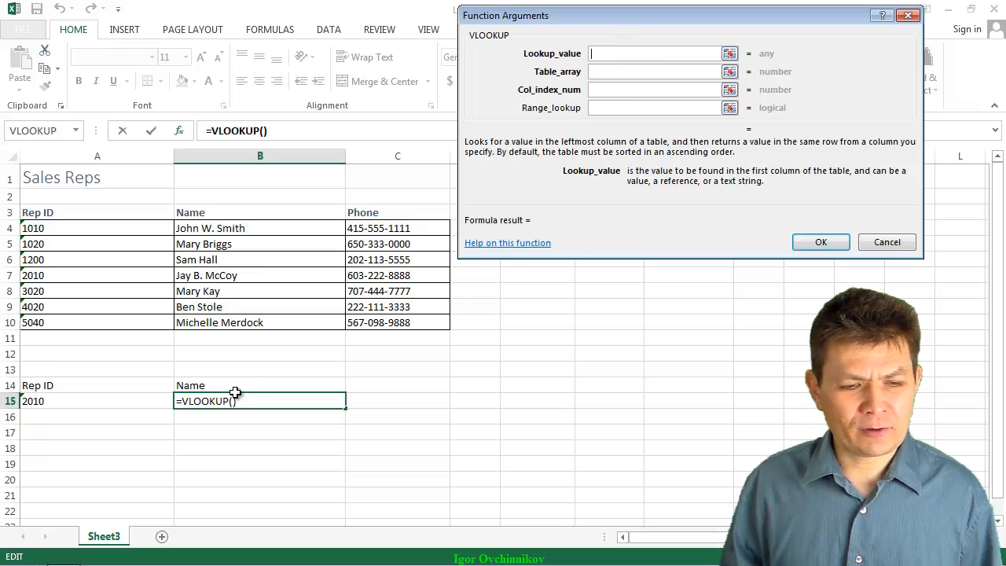
left_click(90, 398)
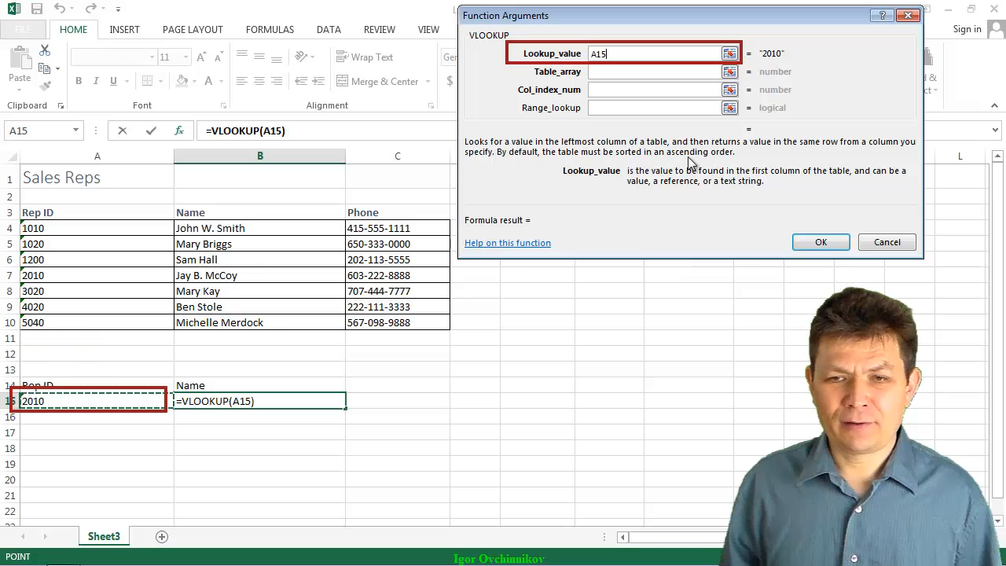
left_click(643, 70)
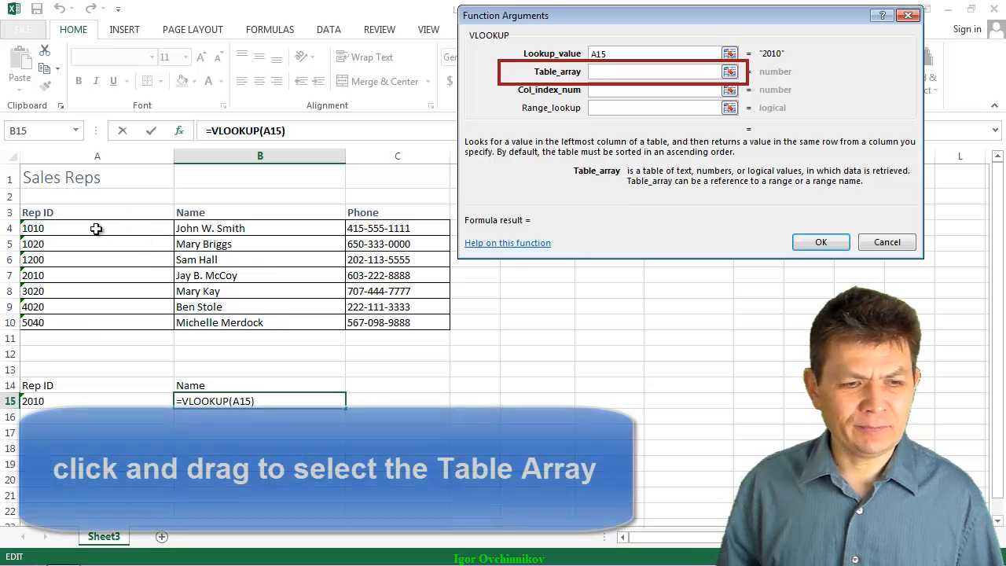
left_click_drag(96, 228, 401, 322)
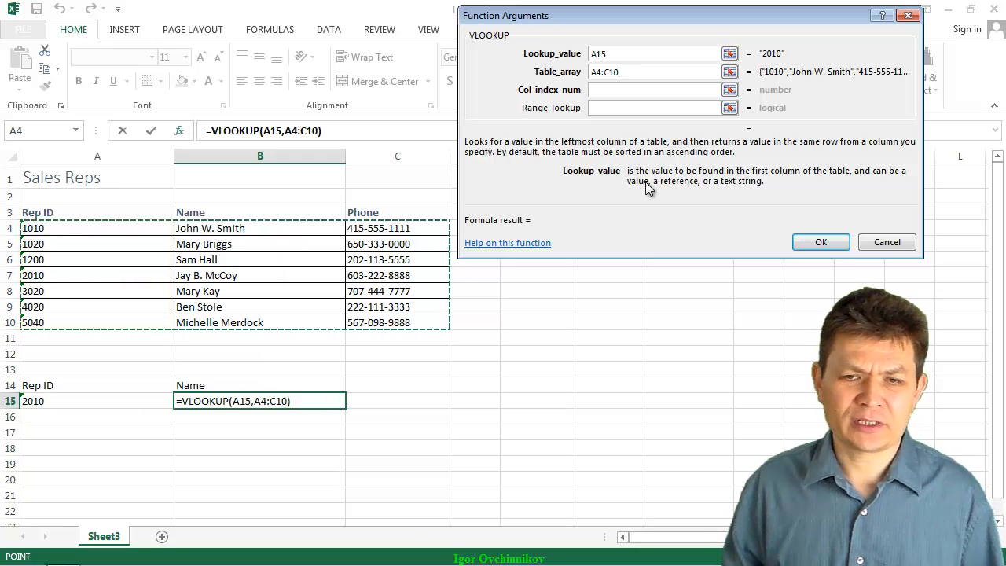
- Set the column index to 2 and the range lookup to false, and confirm the VLOOKUP formula in B15
left_click(635, 90)
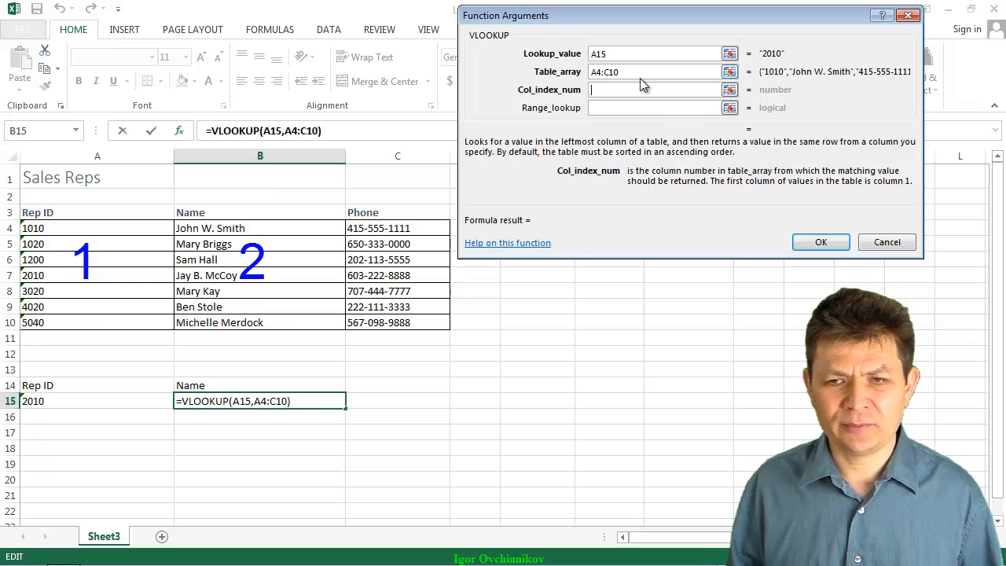
type("2")
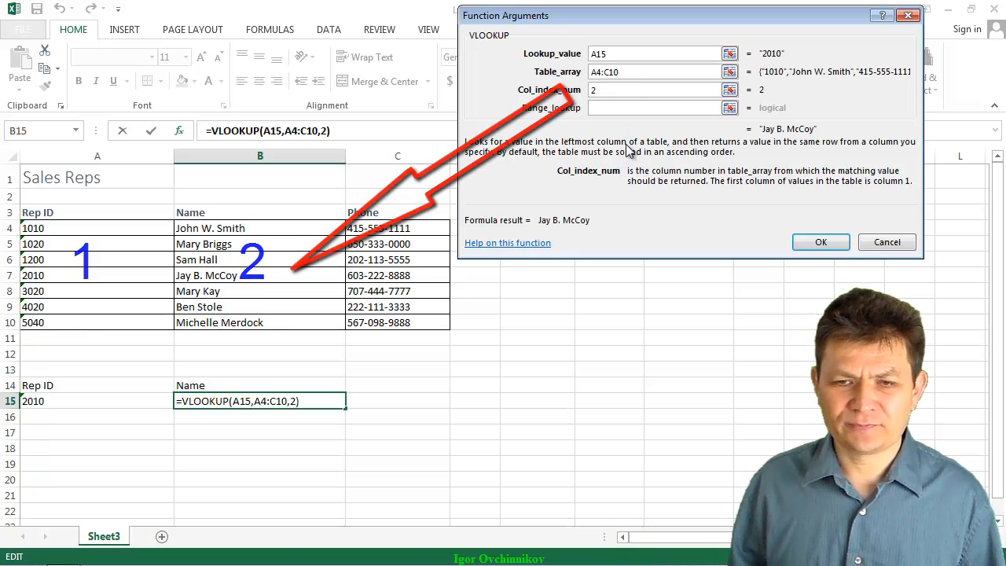
left_click(616, 108)
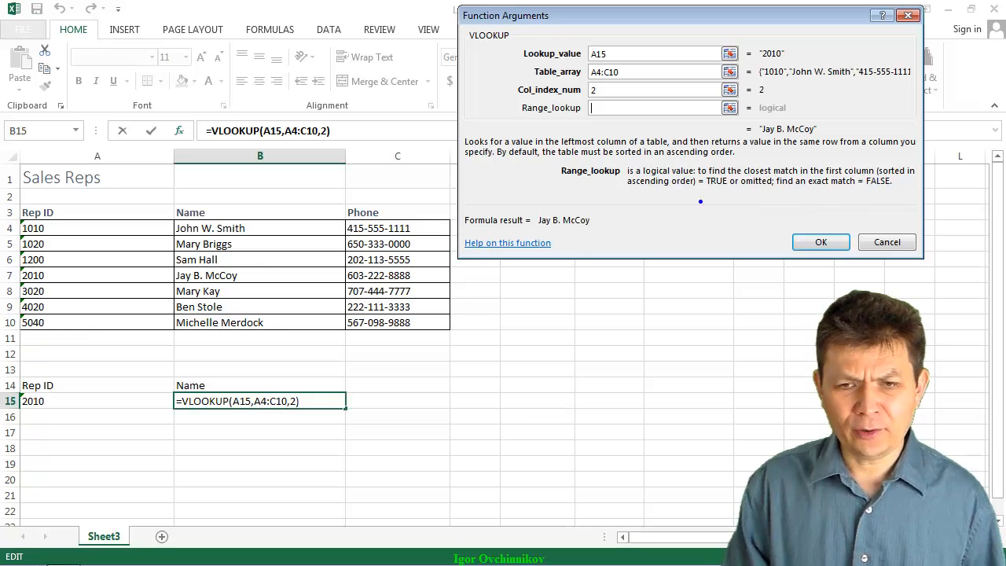
mouse_move(556, 161)
left_mouse_down()
mouse_move(608, 184)
mouse_move(919, 190)
left_mouse_up()
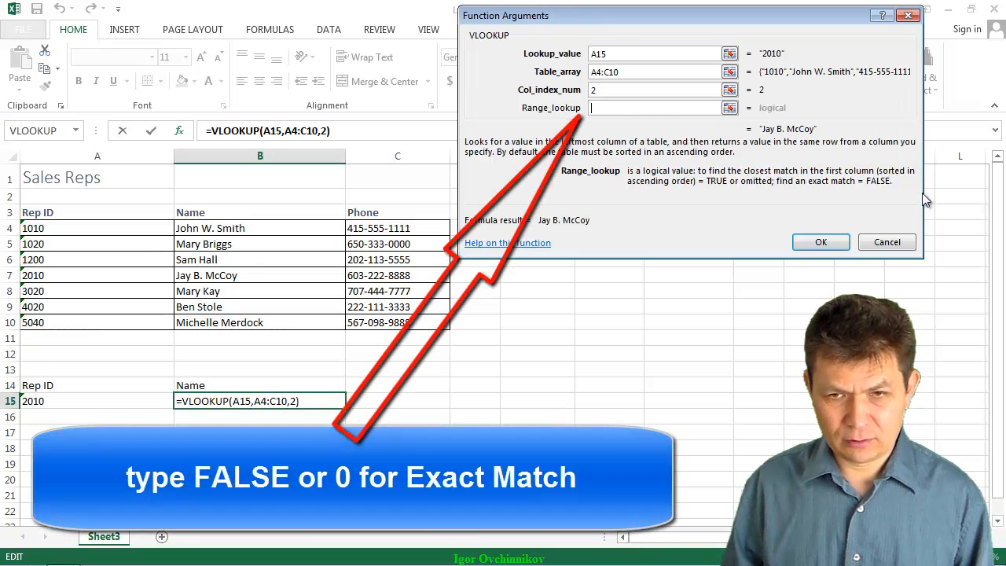
type("false")
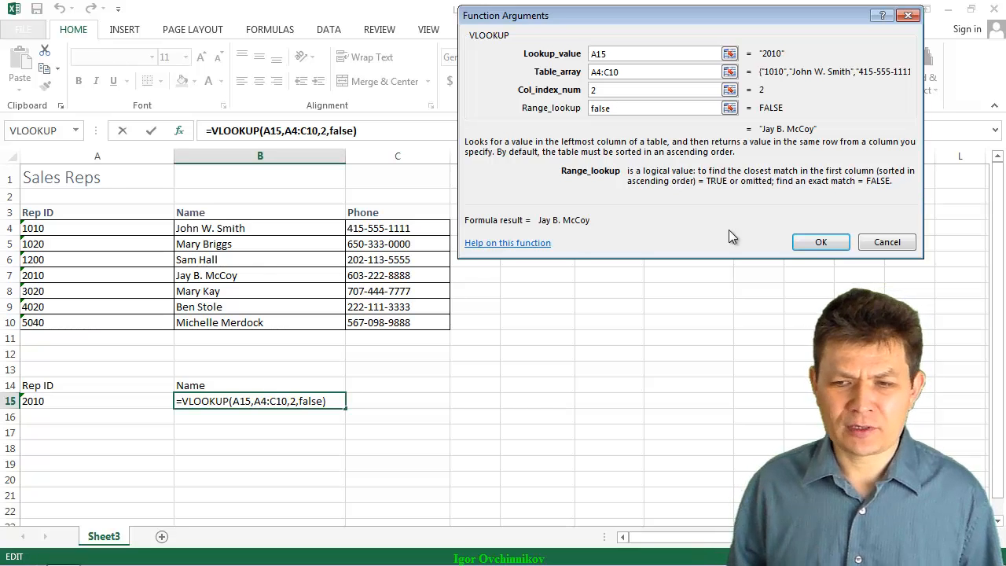
left_click(821, 243)
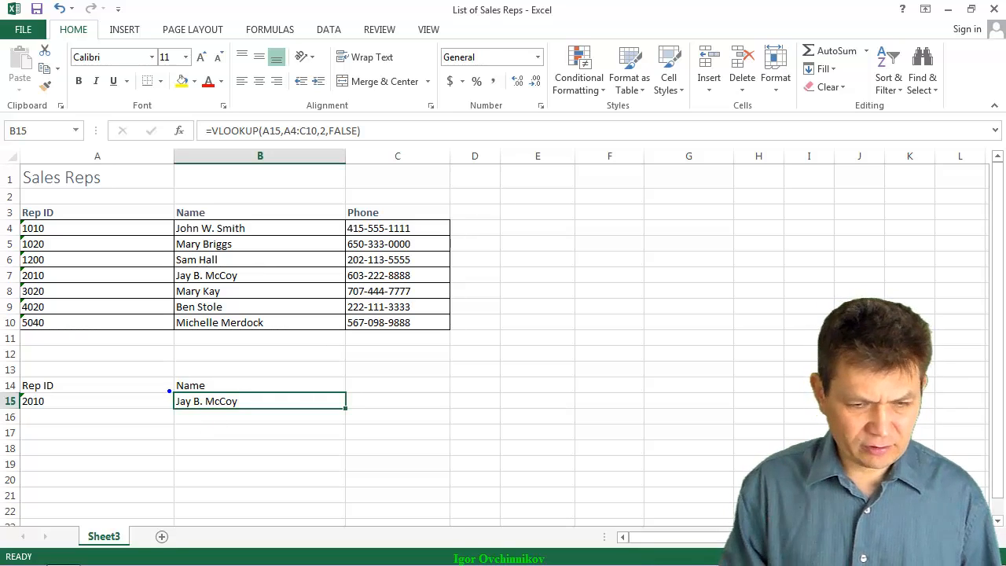
mouse_move(168, 387)
left_mouse_down()
mouse_move(206, 401)
mouse_move(360, 415)
left_mouse_up()
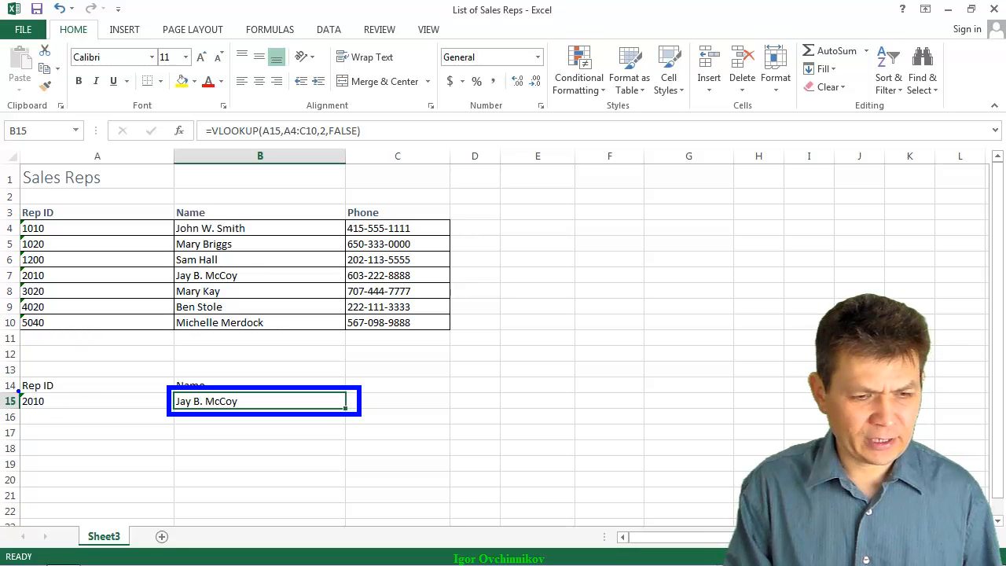
mouse_move(19, 389)
left_mouse_down()
mouse_move(11, 398)
mouse_move(52, 397)
mouse_move(40, 391)
left_mouse_up()
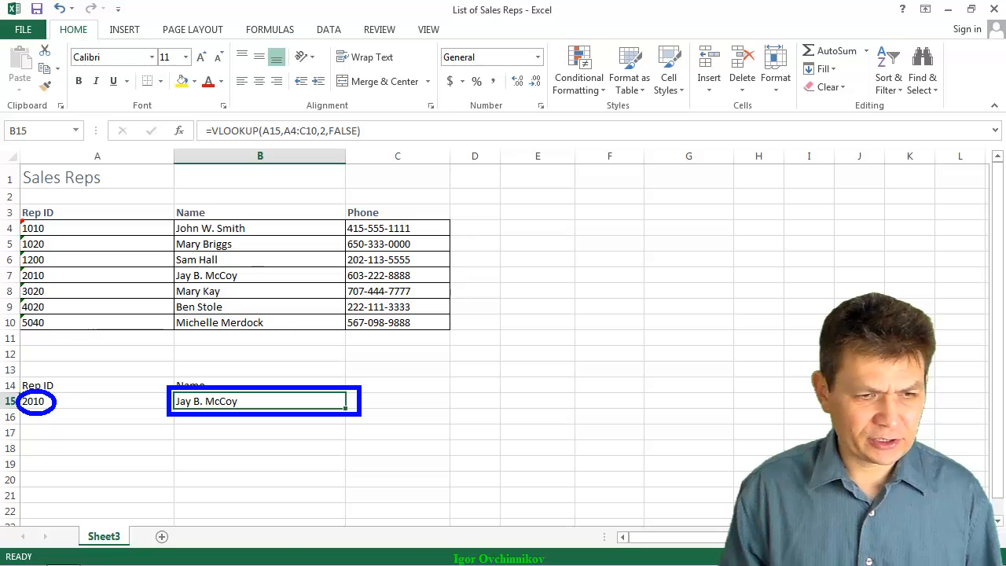
left_click_drag(18, 220, 451, 331)
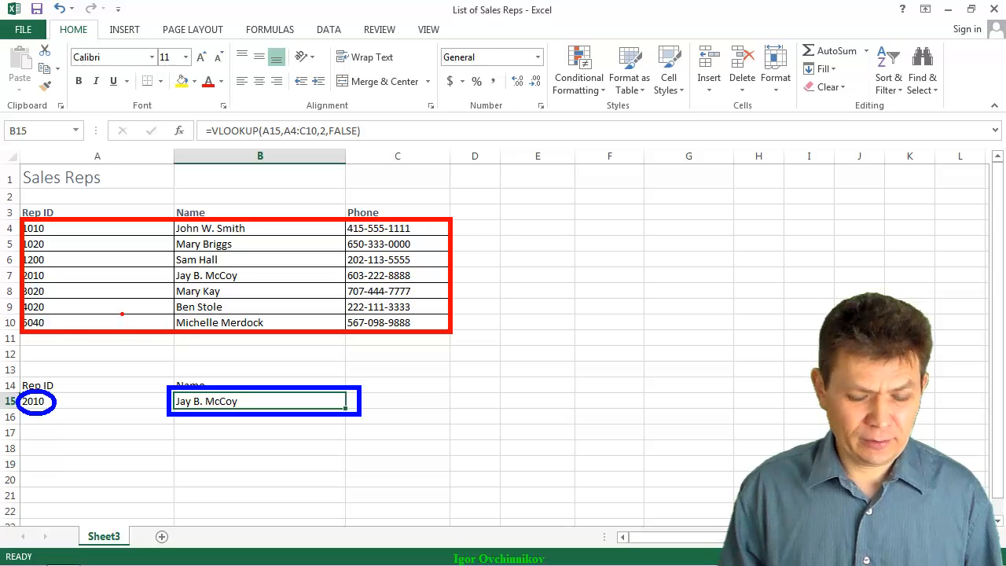
key("g")
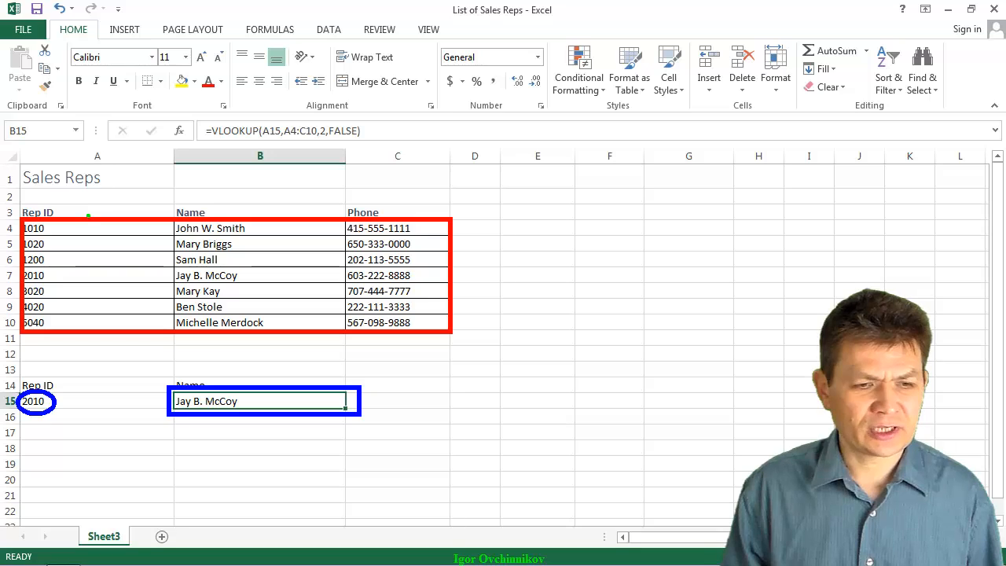
left_click_drag(85, 221, 84, 277)
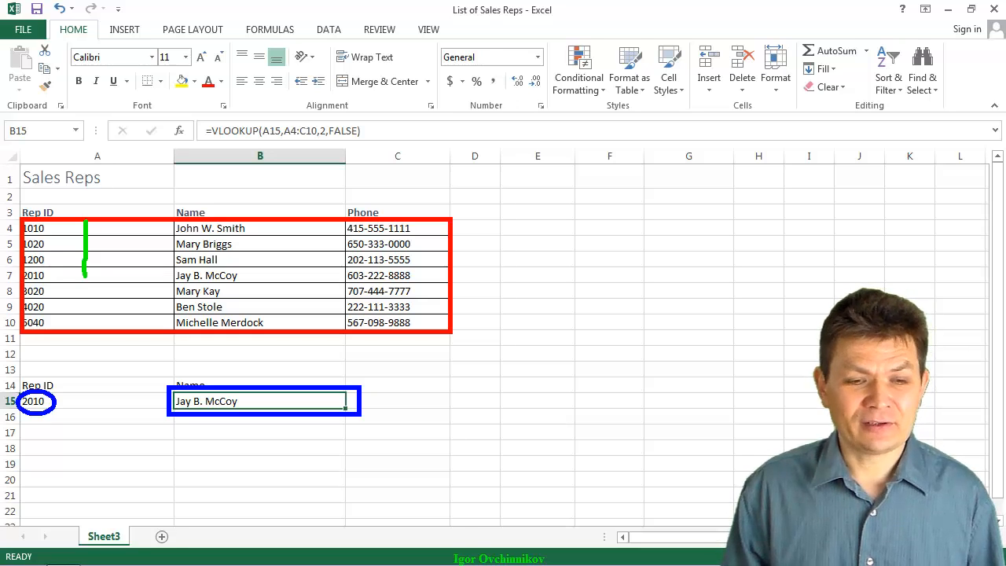
left_click_drag(84, 274, 218, 273)
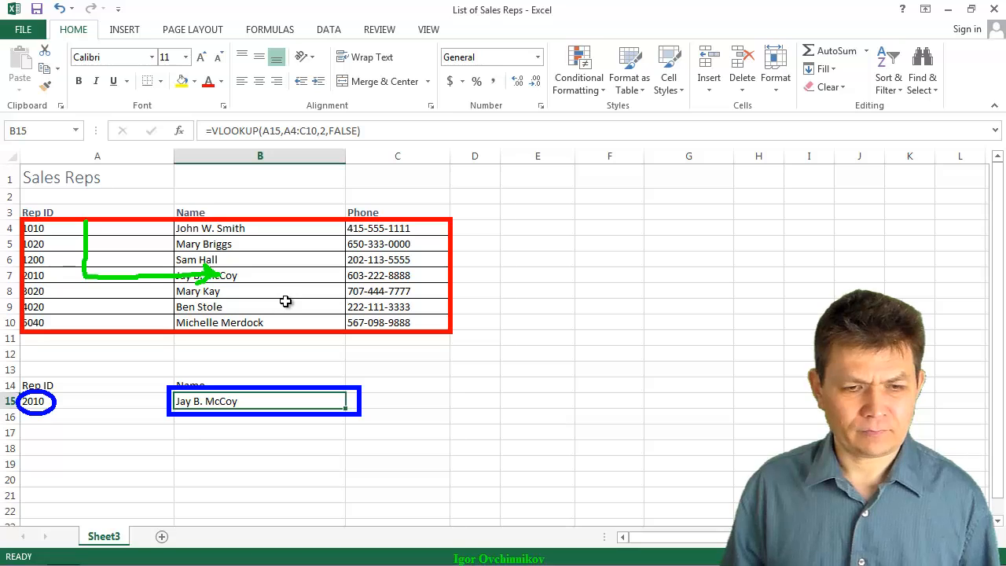
key("Escape")
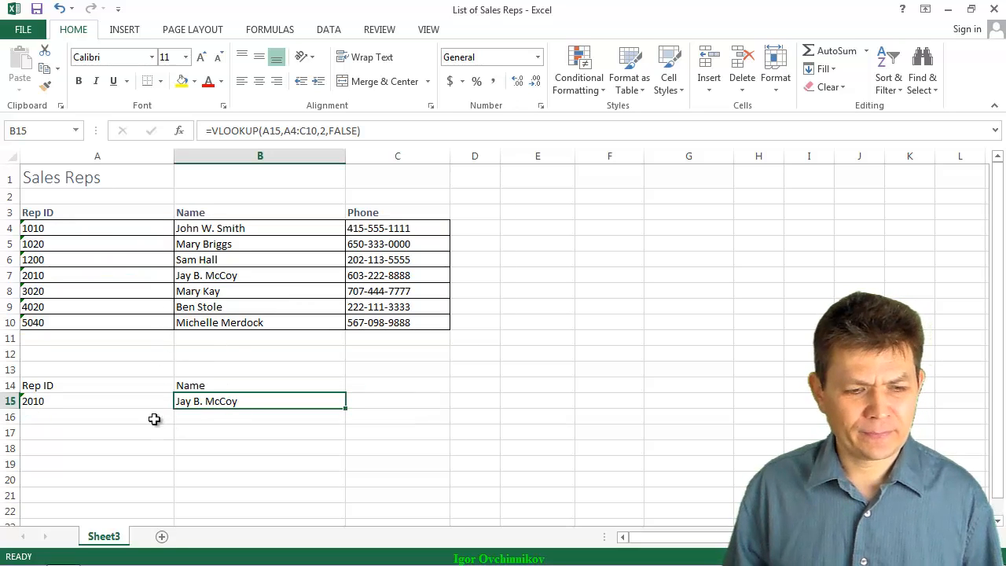
- Replace the lookup Rep ID in cell A15 with the ID listed in cell A5
left_click(92, 402)
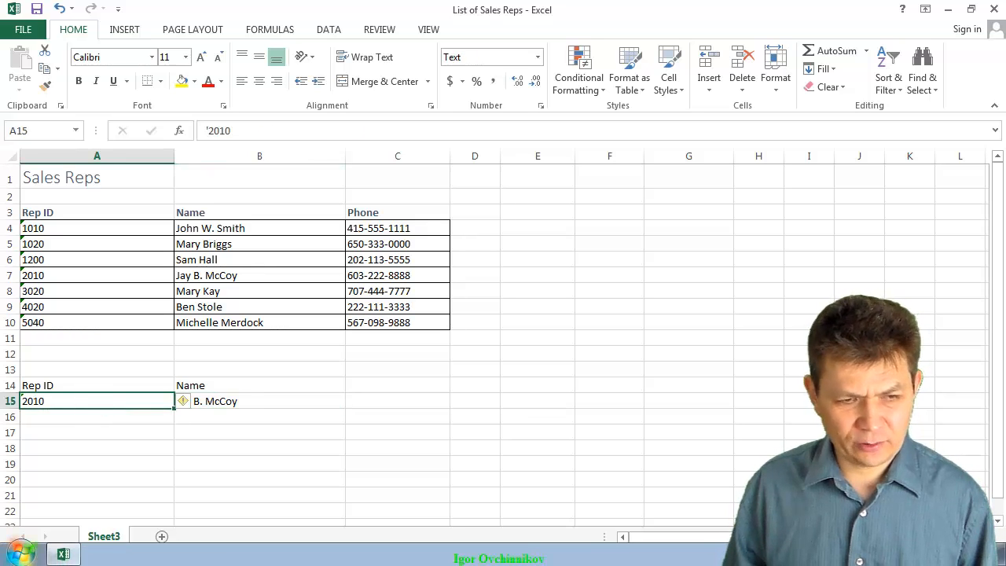
type("1020")
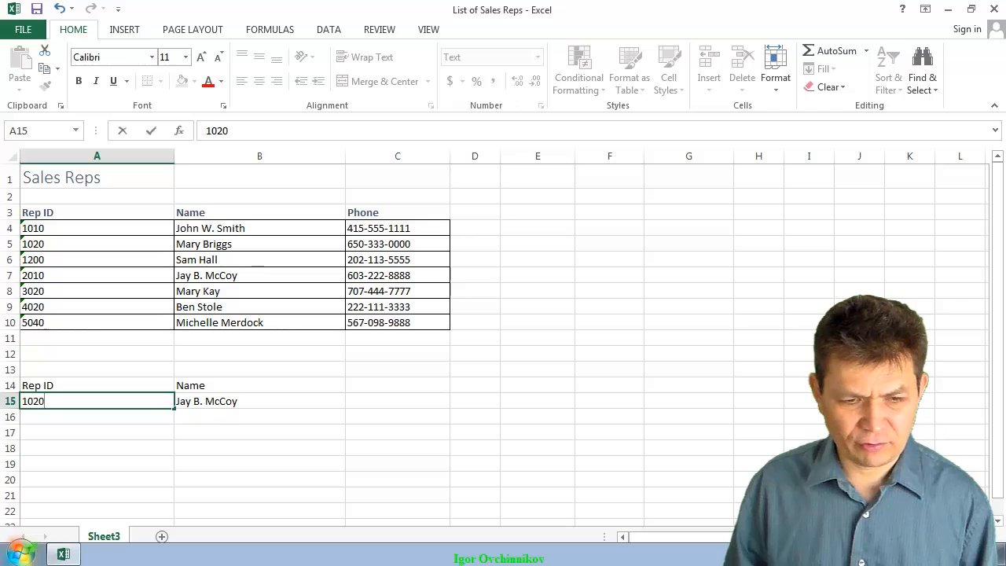
key("Return")
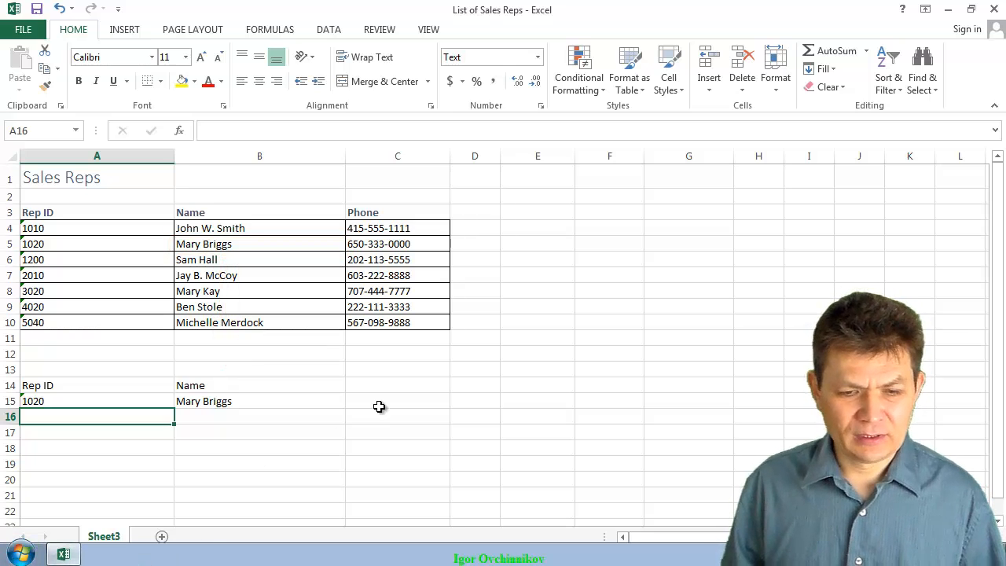
- Add the header Phone in cell C14 beside the Name header
left_click(385, 385)
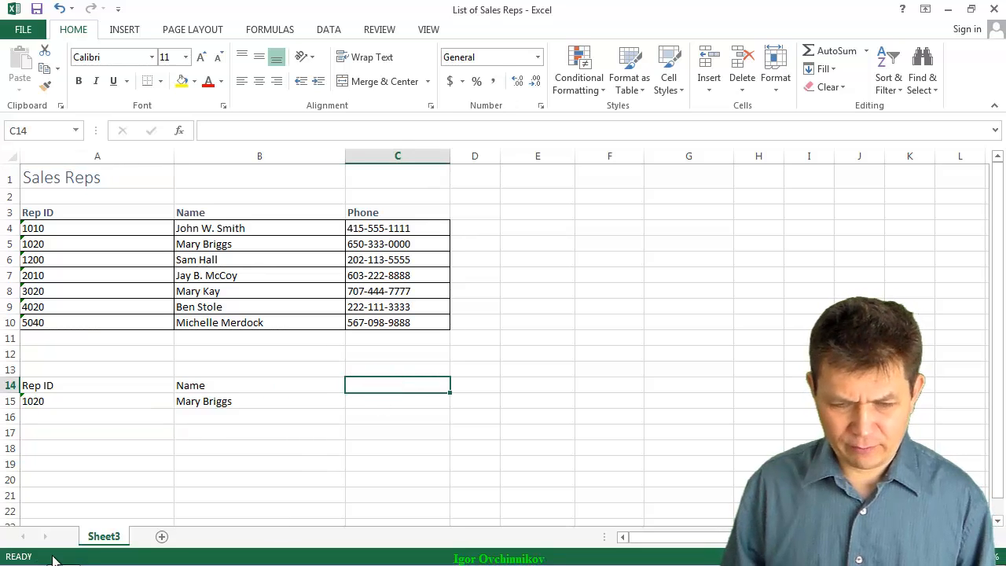
type("Phone")
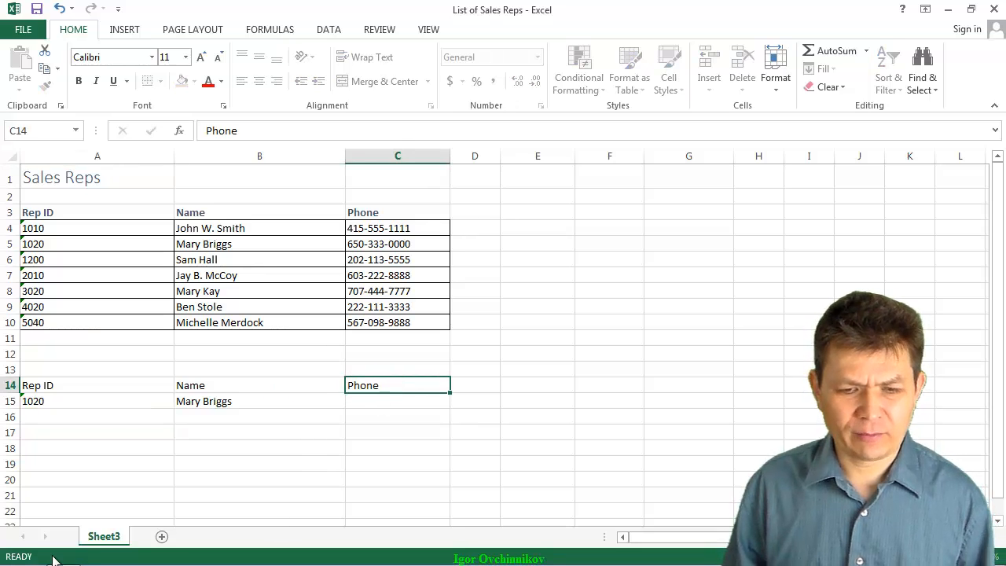
key("Return")
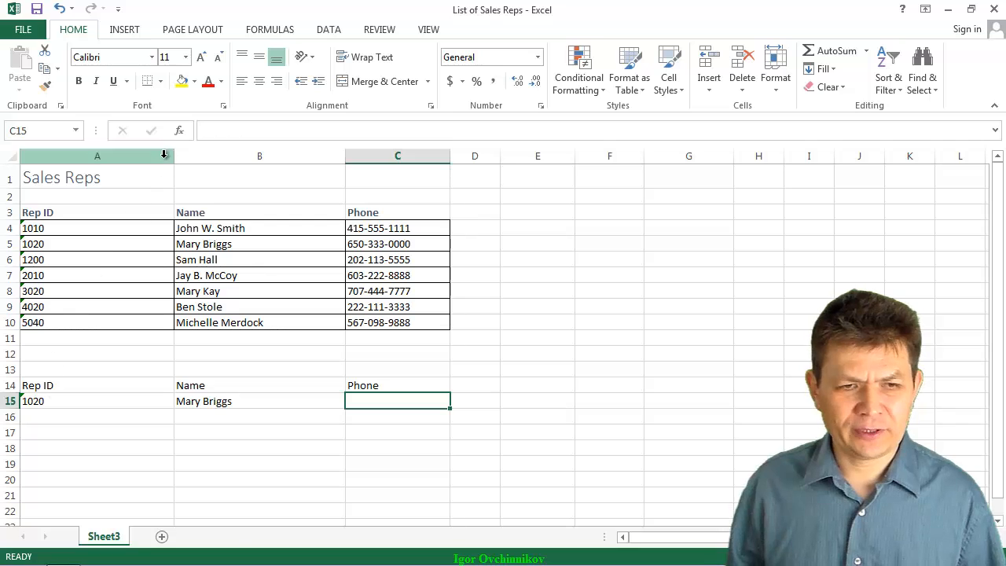
- Insert a VLOOKUP function in cell C15 with lookup value A15 and table array A4:C10
left_click(180, 130)
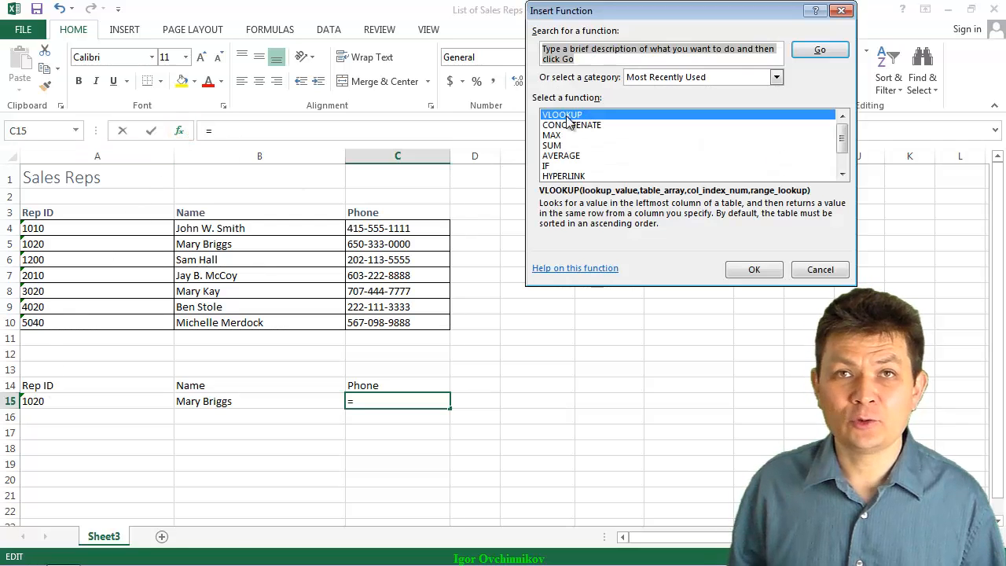
left_click(759, 271)
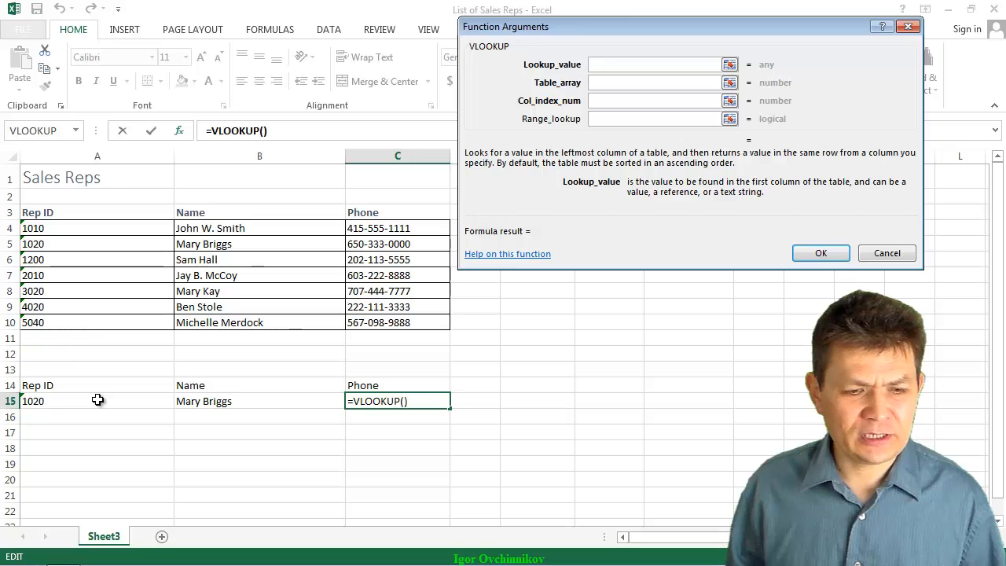
left_click(98, 400)
left_click(630, 83)
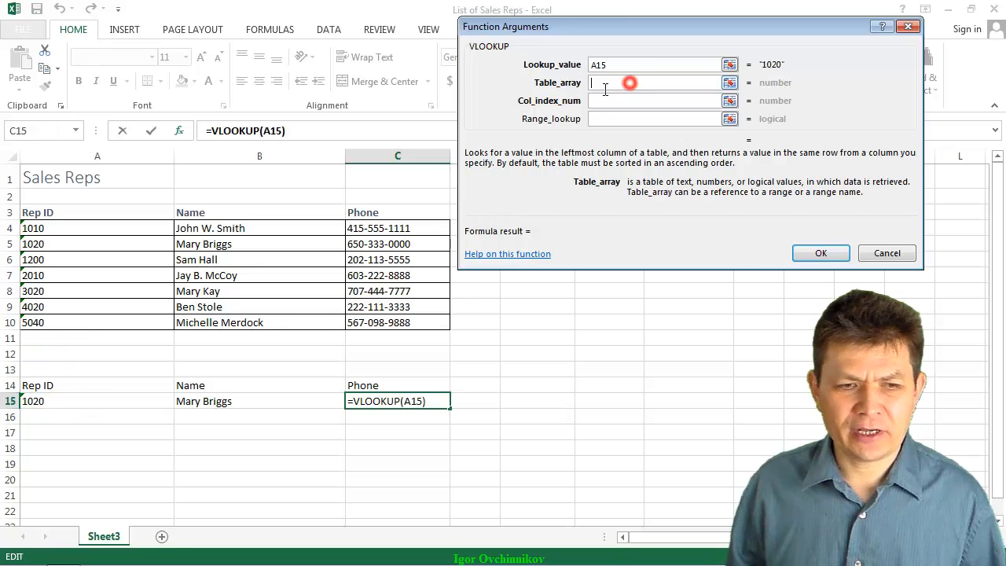
left_click_drag(107, 226, 393, 321)
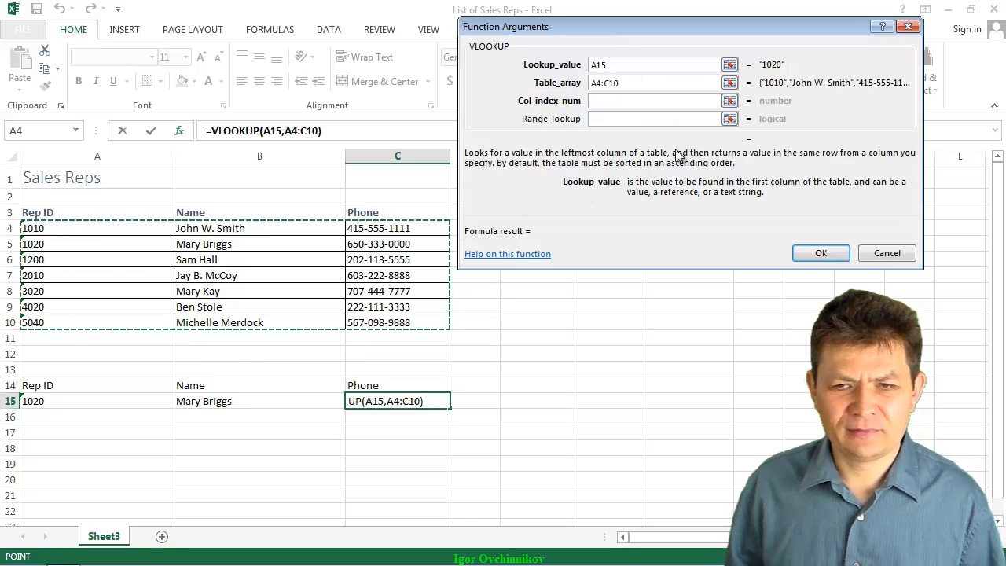
- Set the column index to 3 and the range lookup to 0, and confirm the VLOOKUP formula in C15
left_click(661, 99)
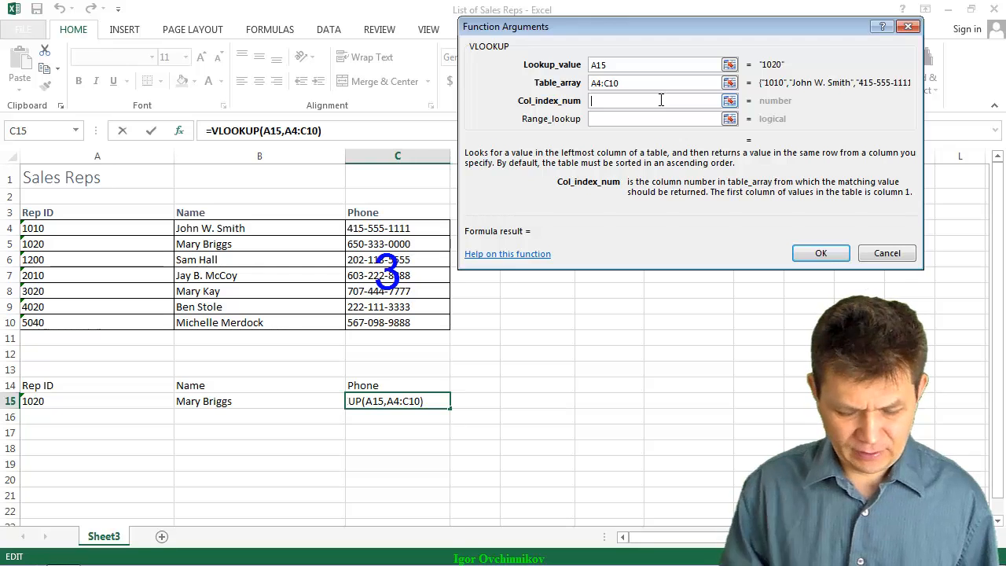
type("3")
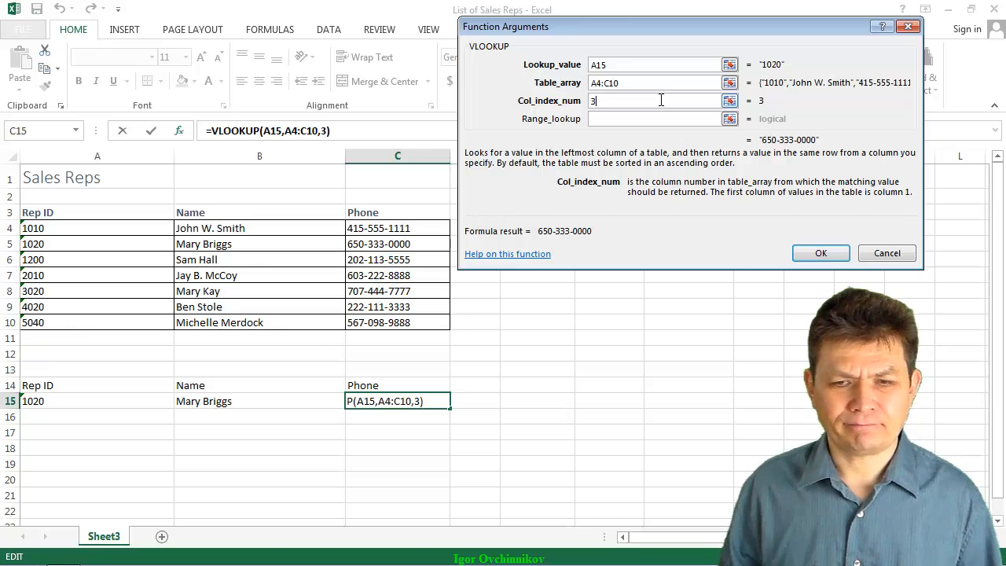
left_click(649, 118)
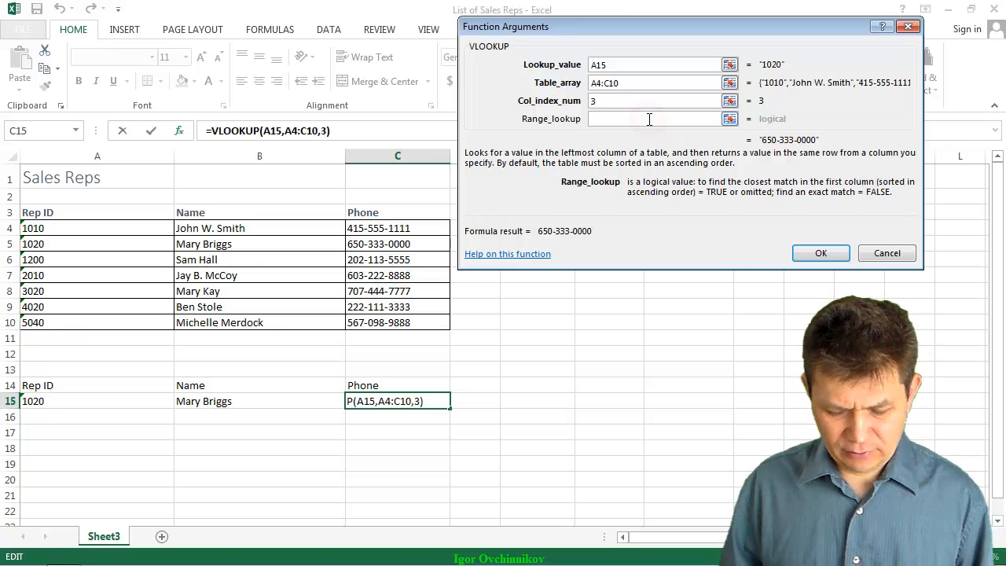
type("0")
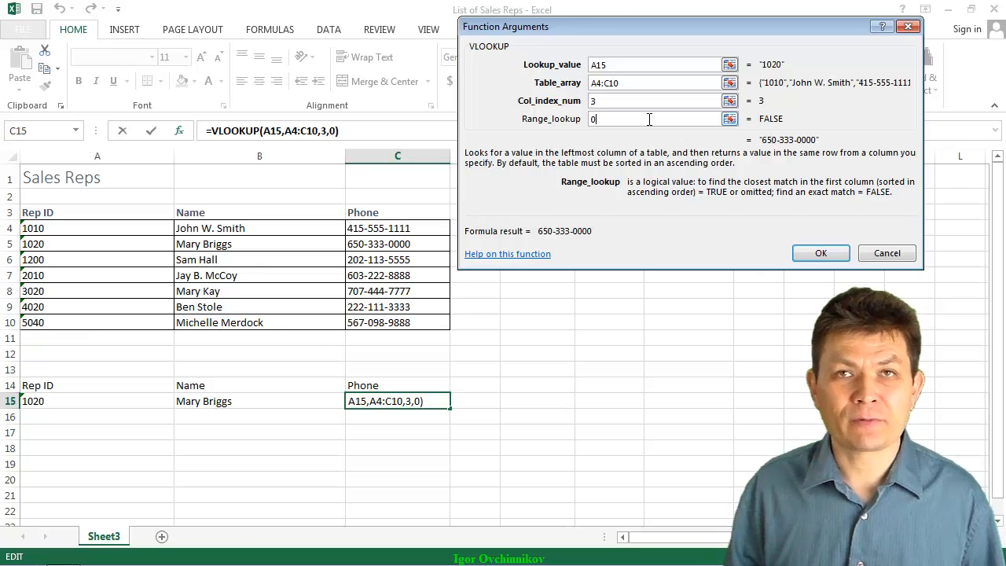
left_click(826, 259)
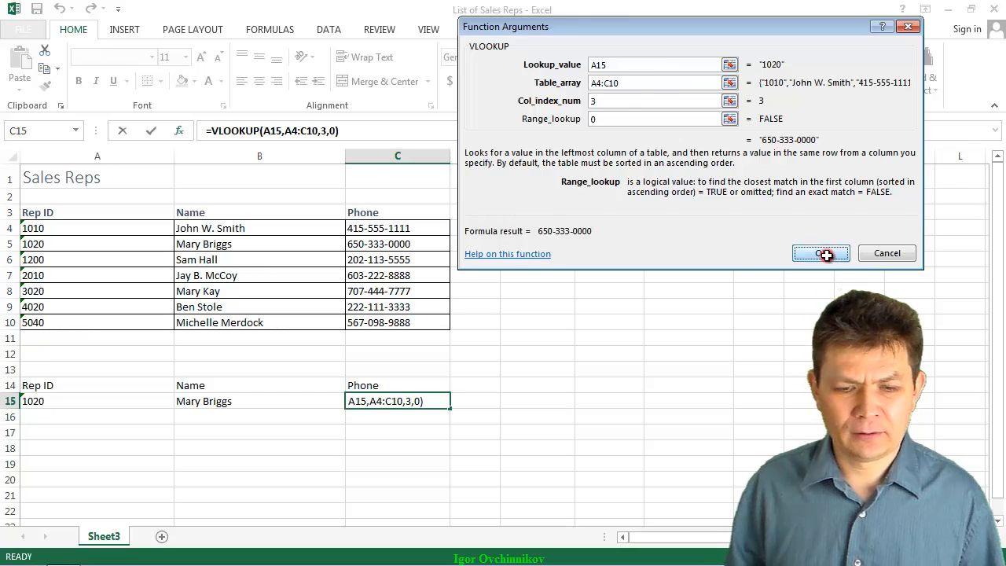